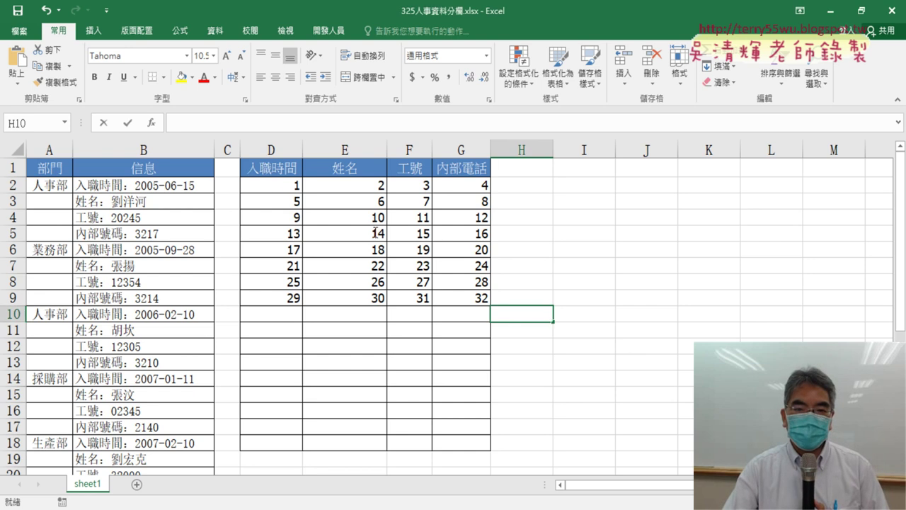
Add the missing parenthesis to the numbering formula and commit it across D2:G9
{"action": "left_click_drag", "start_coordinate": [291, 186], "coordinate": [459, 295]}
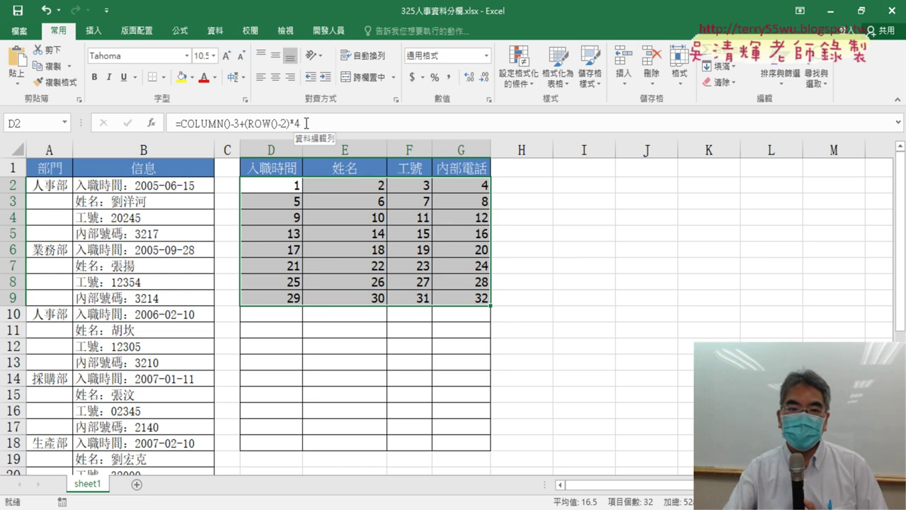
{"action": "left_click_drag", "start_coordinate": [306, 123], "coordinate": [263, 121]}
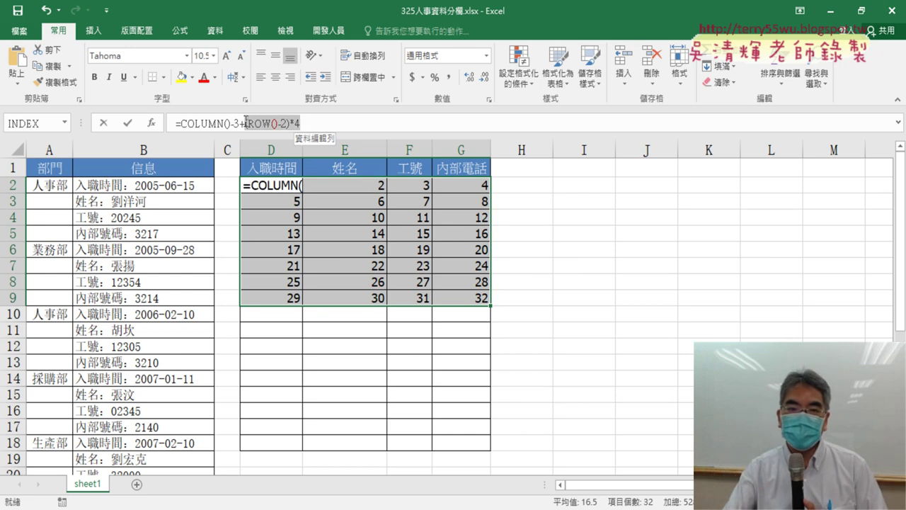
{"action": "type", "text": "("}
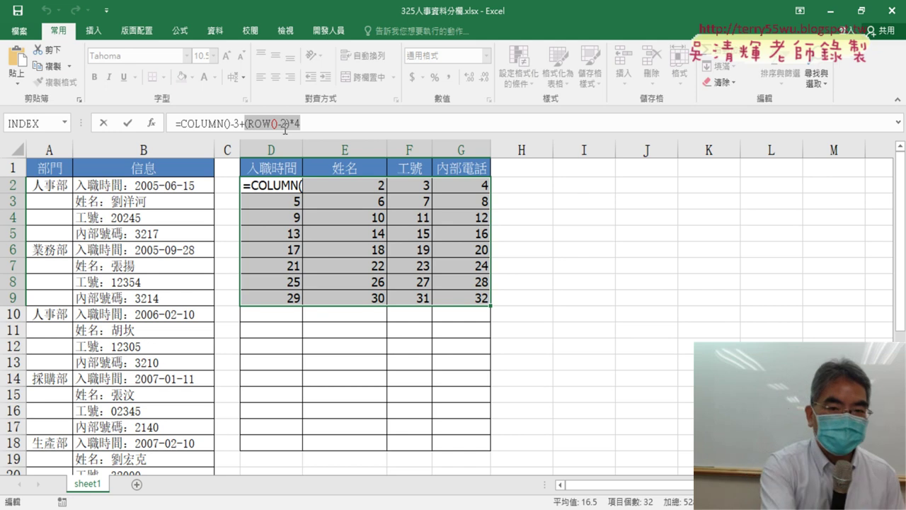
{"action": "key", "text": "ctrl+Return"}
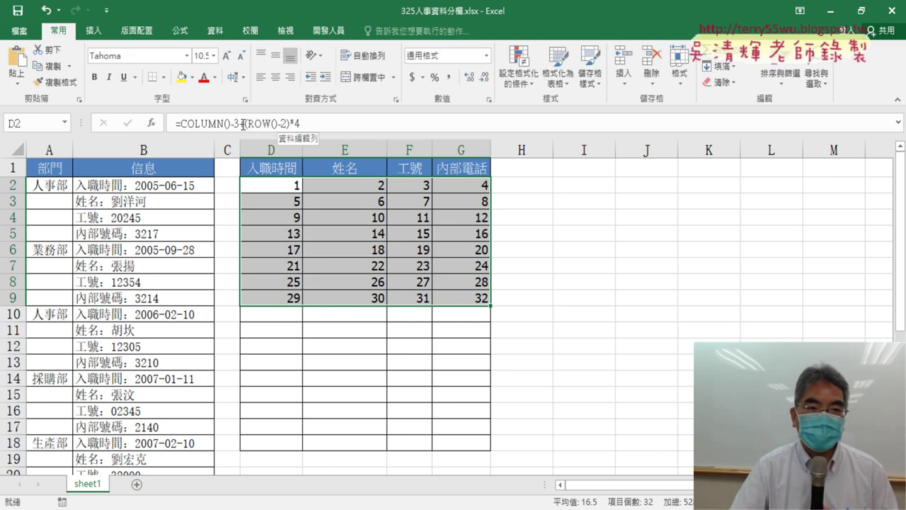
Cut the formula text out of D2, leaving '=', and open Insert Function
{"action": "left_click_drag", "start_coordinate": [183, 124], "coordinate": [322, 124]}
{"action": "right_click", "coordinate": [276, 129]}
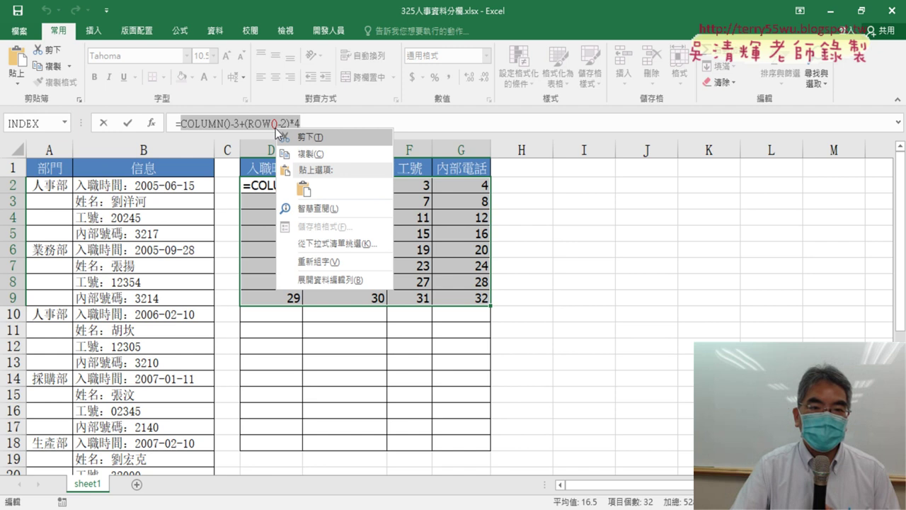
{"action": "left_click", "coordinate": [304, 136]}
{"action": "left_click", "coordinate": [154, 123]}
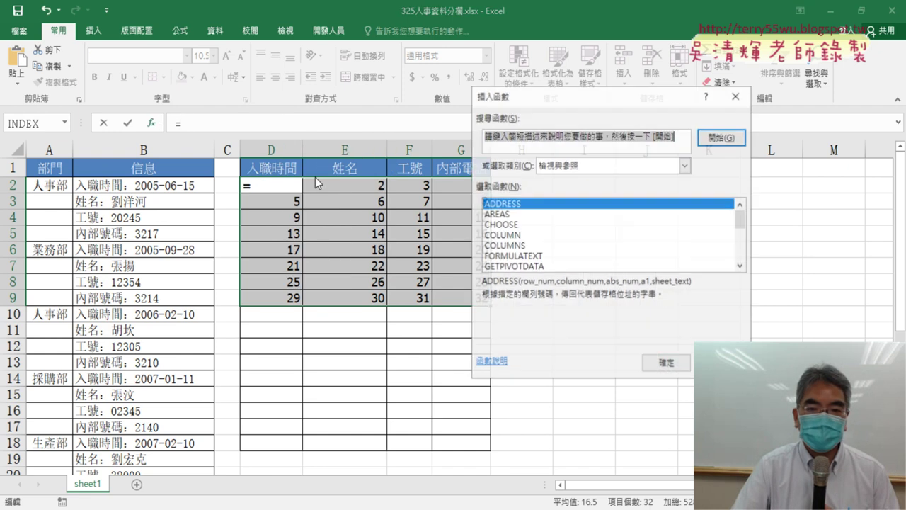
Choose the INDEX function in its array form from Lookup & Reference
{"action": "left_click", "coordinate": [741, 265]}
{"action": "left_click", "coordinate": [741, 266]}
{"action": "left_click", "coordinate": [741, 265]}
{"action": "left_click", "coordinate": [741, 265]}
{"action": "left_click", "coordinate": [742, 265]}
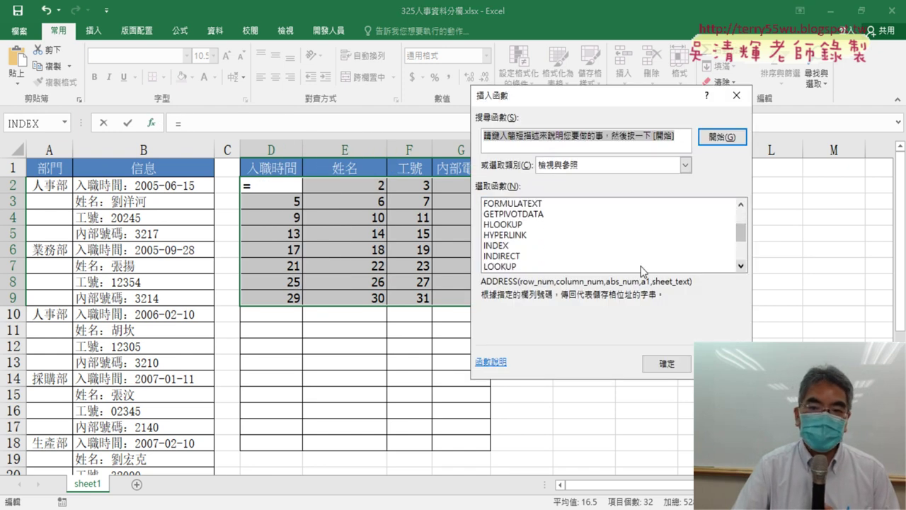
{"action": "left_click", "coordinate": [505, 246]}
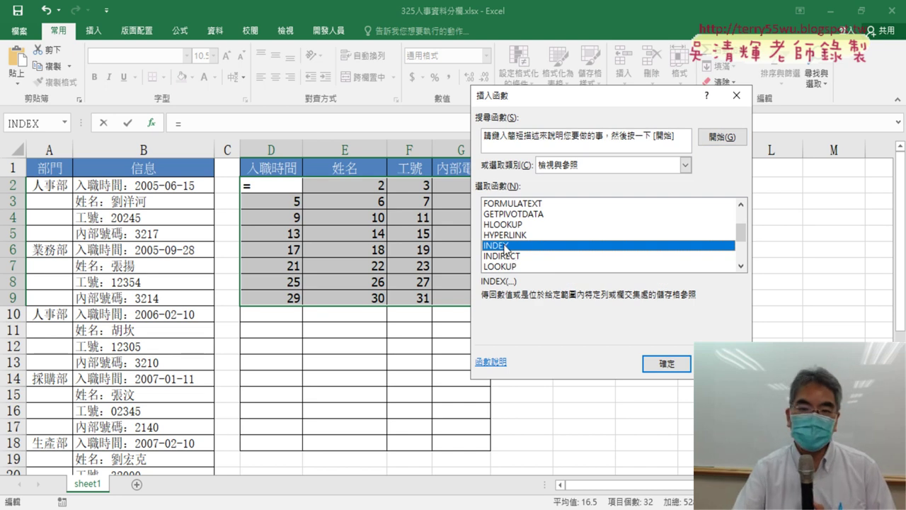
{"action": "left_click", "coordinate": [669, 364]}
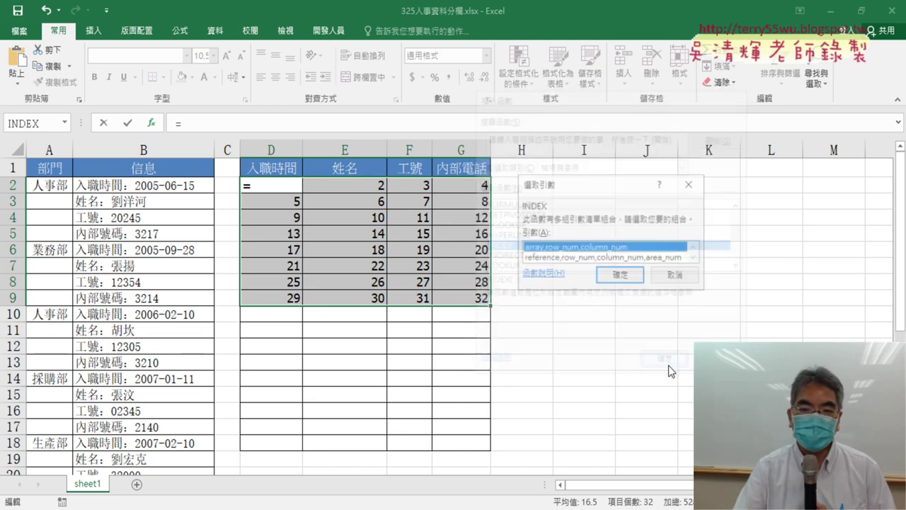
{"action": "left_click", "coordinate": [626, 276]}
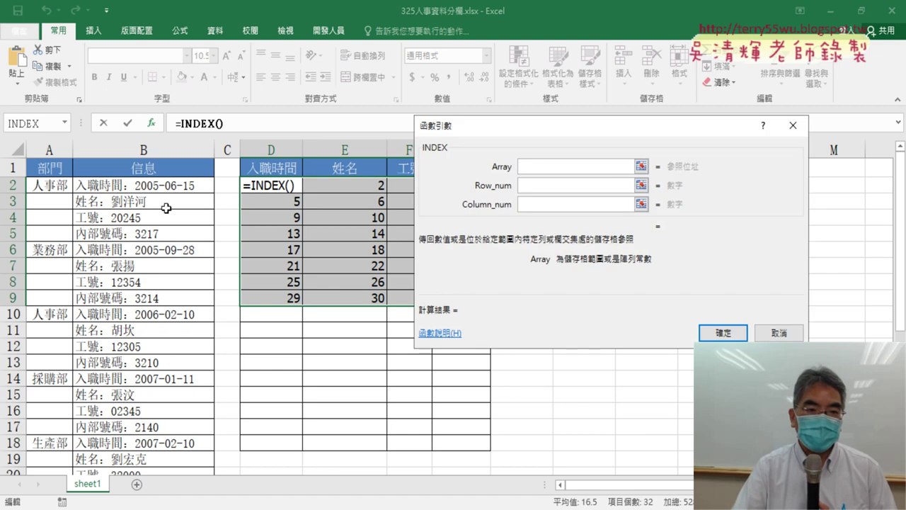
Set the INDEX Array argument to the absolute range $B$2:$B$33
{"action": "left_click", "coordinate": [145, 185]}
{"action": "key", "text": "ctrl+shift+Down"}
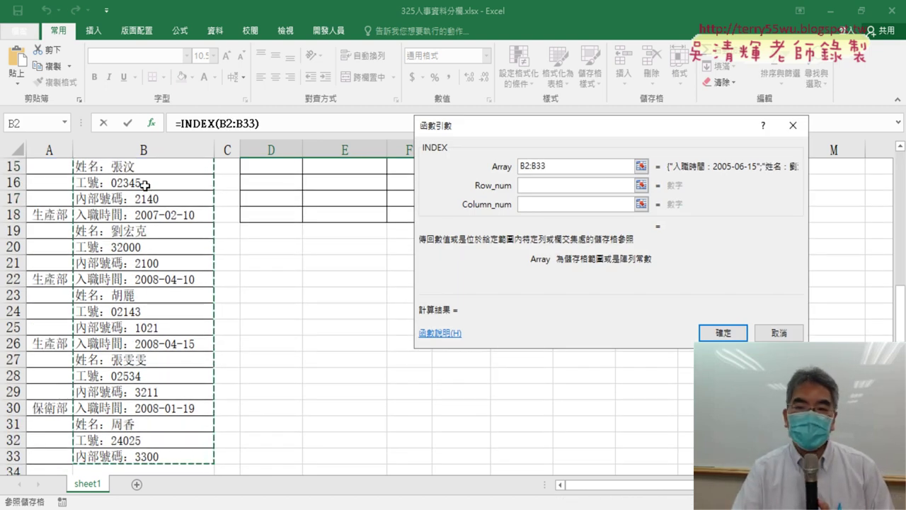
{"action": "left_click", "coordinate": [536, 189]}
{"action": "left_click", "coordinate": [547, 168]}
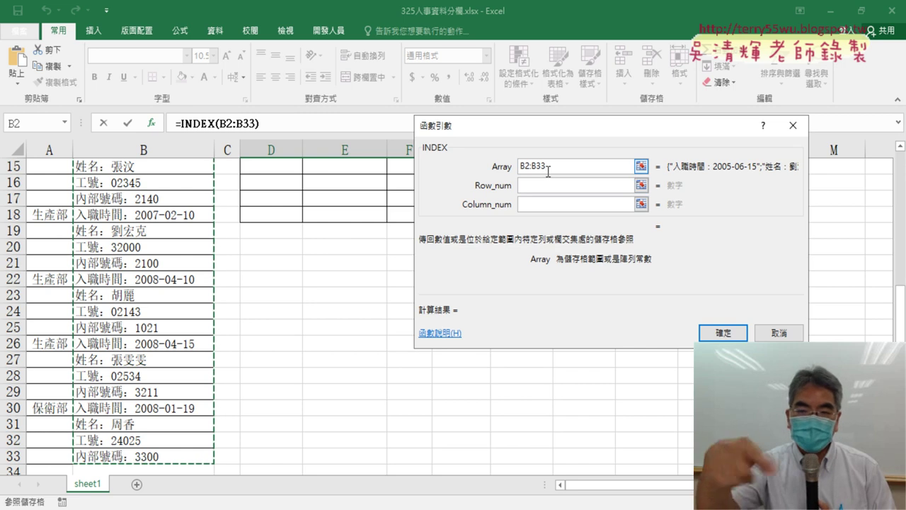
{"action": "key", "text": "F4"}
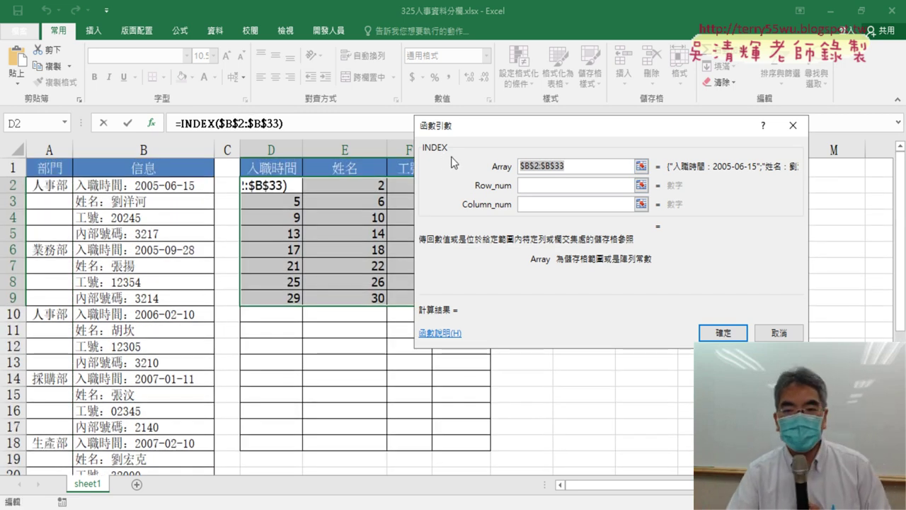
Paste COLUMN()-3+(ROW()-2)*4 as Row_num, set Column_num to 1, and confirm the formula
{"action": "left_click", "coordinate": [536, 185]}
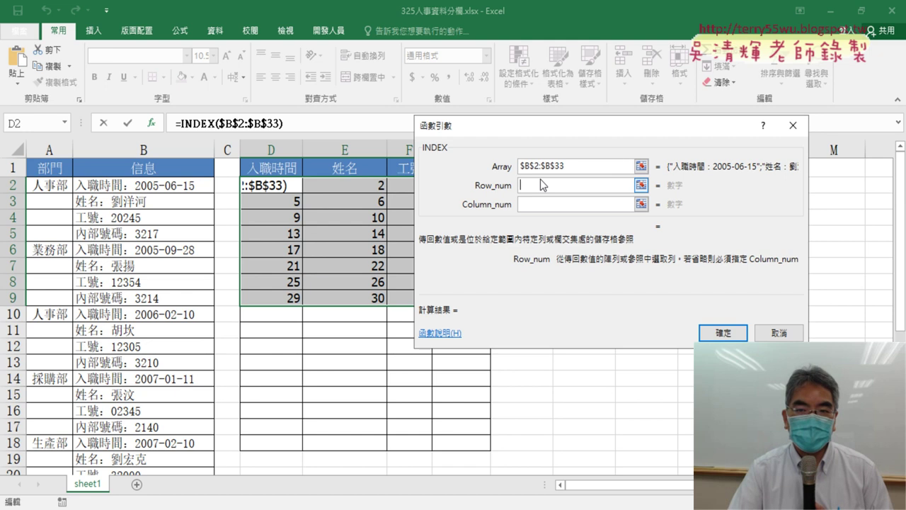
{"action": "right_click", "coordinate": [545, 182]}
{"action": "left_click", "coordinate": [566, 222]}
{"action": "left_click", "coordinate": [566, 203]}
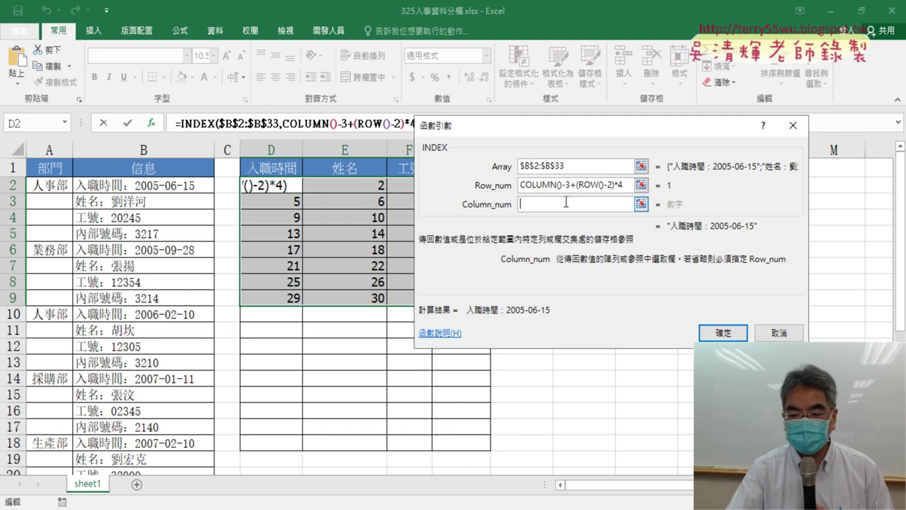
{"action": "type", "text": "1"}
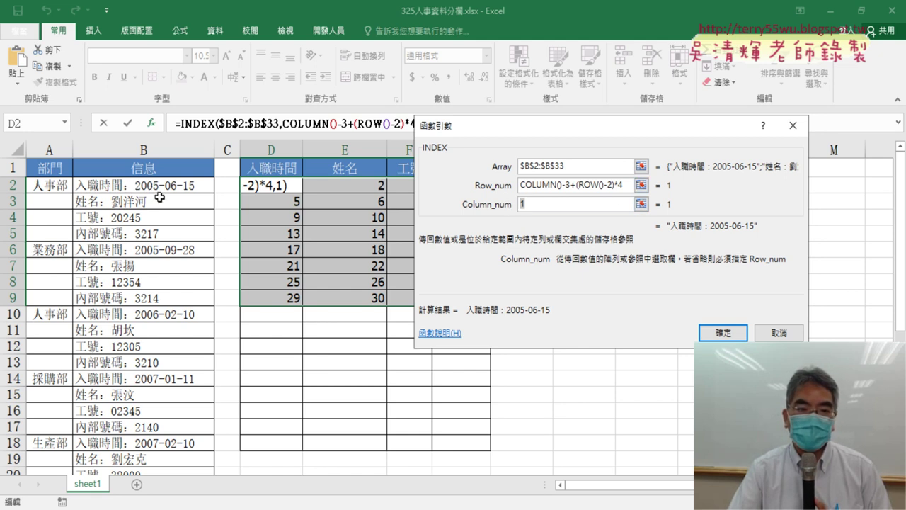
{"action": "left_click", "coordinate": [494, 183]}
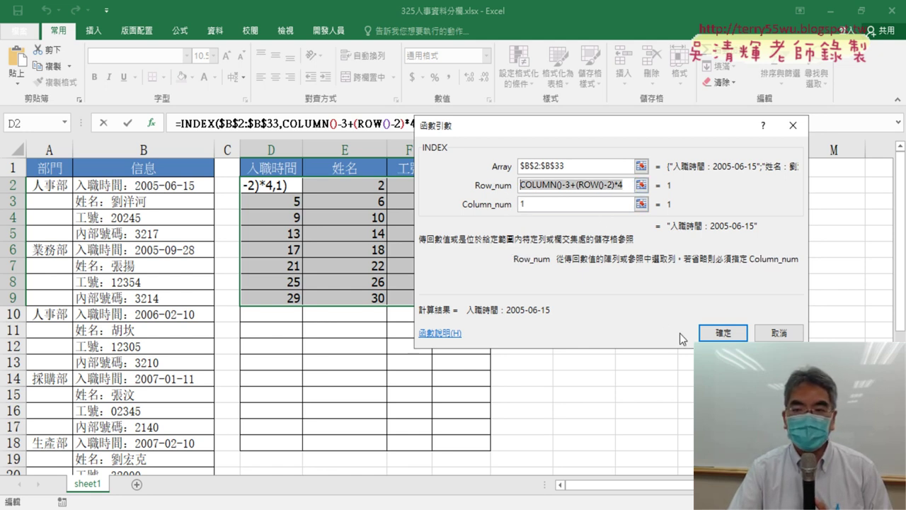
{"action": "left_click", "coordinate": [720, 333]}
Copy D2's INDEX formula across to G2 and down to row 9, then autofit columns D–G
{"action": "left_click", "coordinate": [295, 185]}
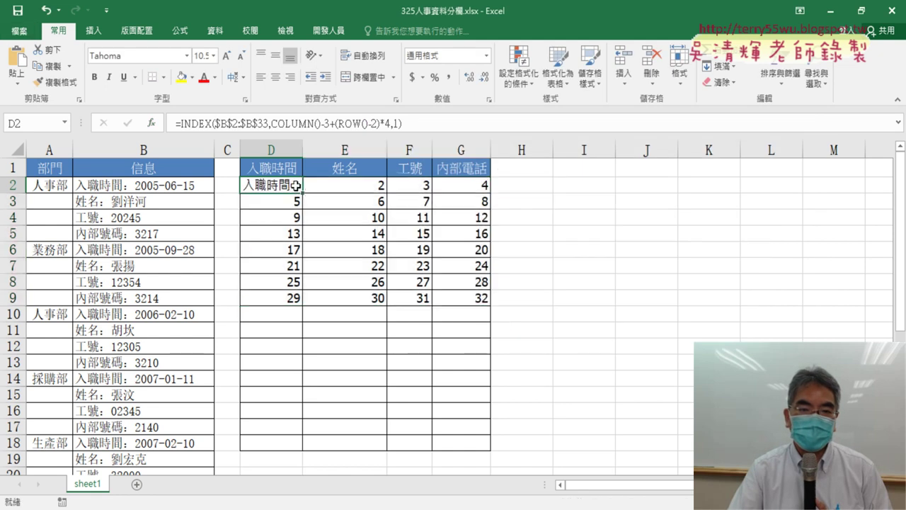
{"action": "mouse_move", "coordinate": [304, 193]}
{"action": "left_mouse_down"}
{"action": "mouse_move", "coordinate": [490, 192]}
{"action": "mouse_move", "coordinate": [490, 298]}
{"action": "left_mouse_up"}
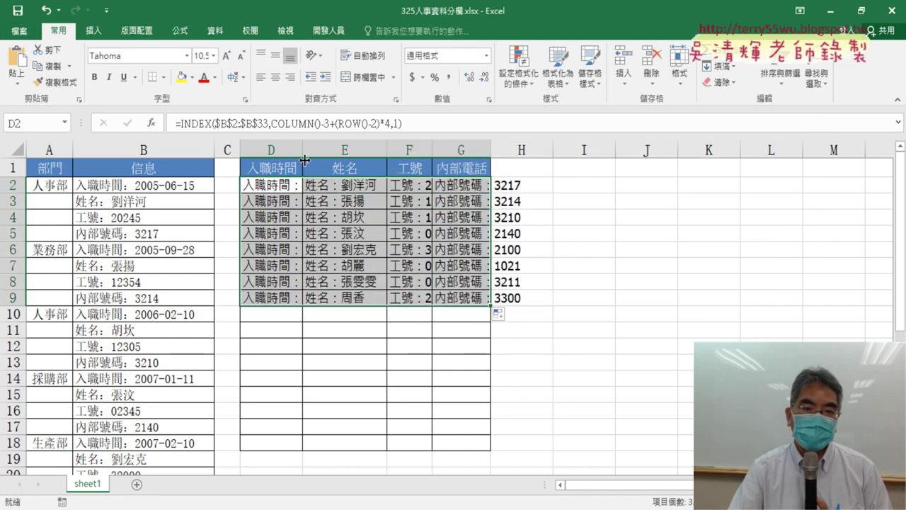
{"action": "left_click", "coordinate": [283, 150]}
{"action": "left_click_drag", "start_coordinate": [283, 150], "coordinate": [471, 149]}
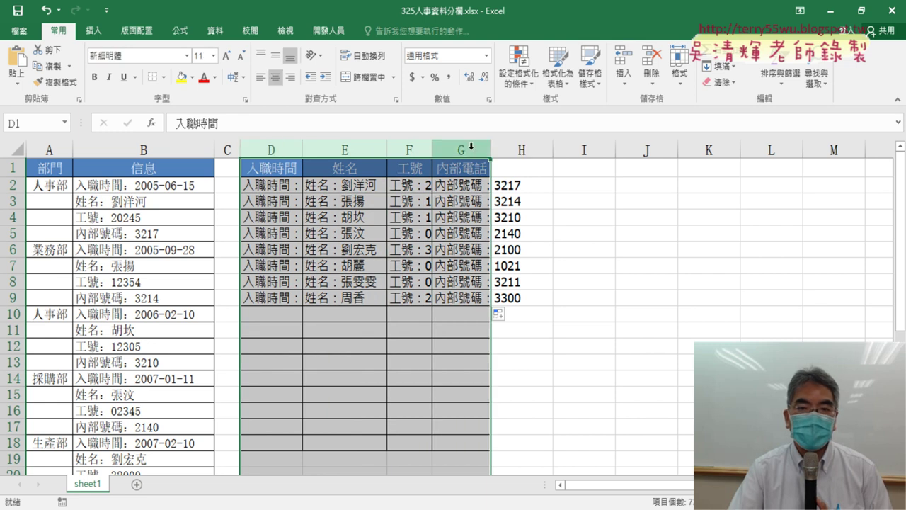
{"action": "double_click", "coordinate": [434, 149]}
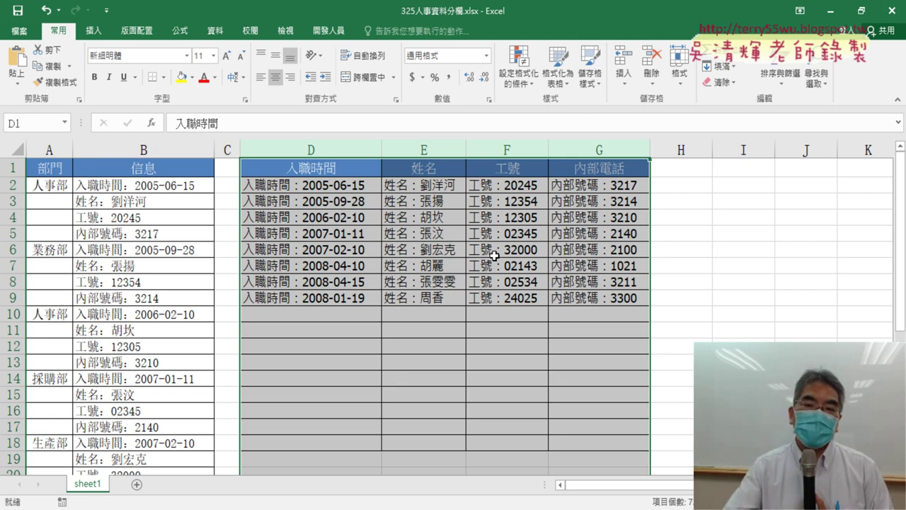
{"action": "left_click", "coordinate": [317, 167]}
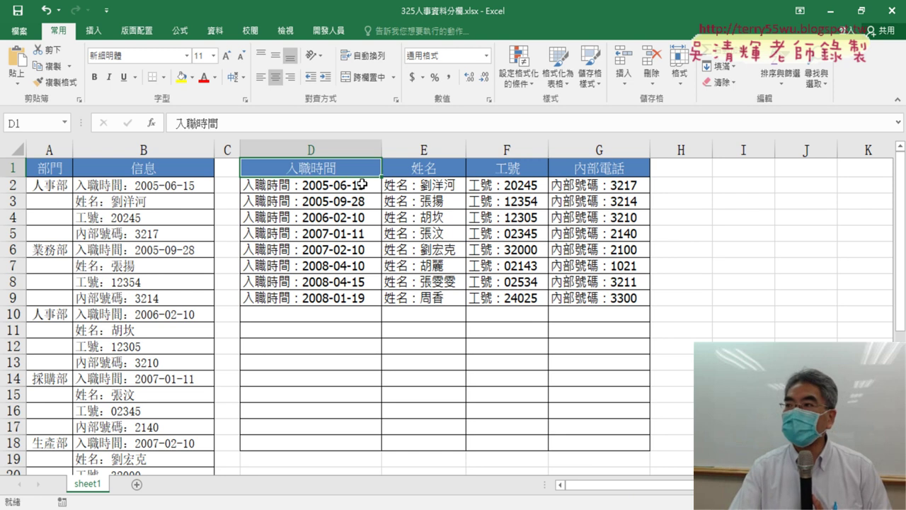
{"action": "left_click", "coordinate": [276, 186]}
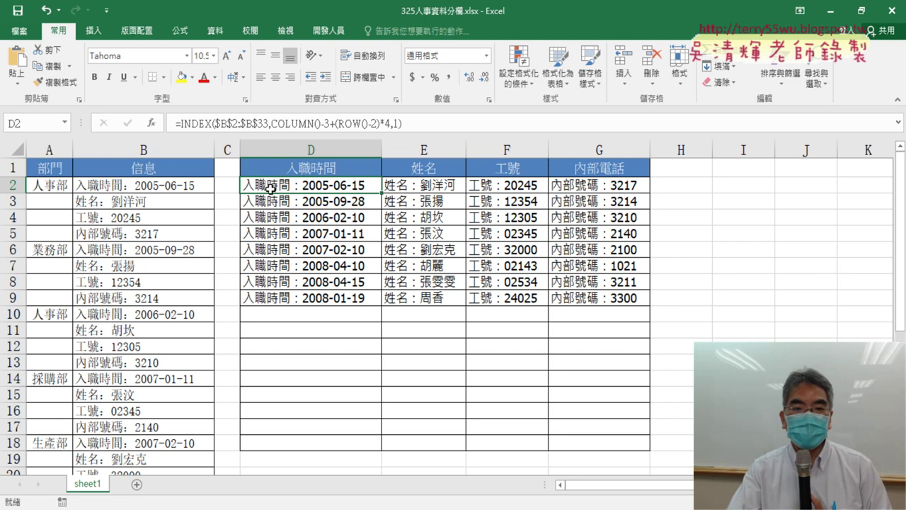
{"action": "left_click", "coordinate": [313, 167]}
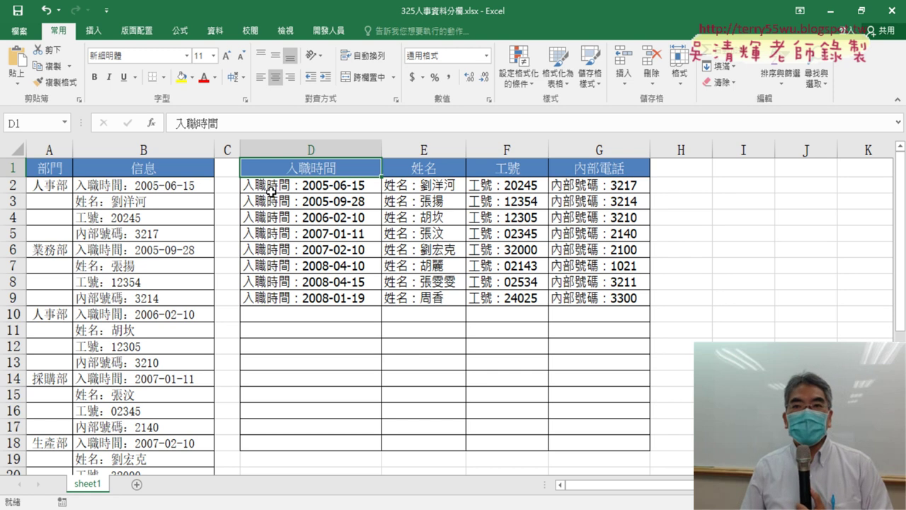
{"action": "left_click", "coordinate": [289, 190]}
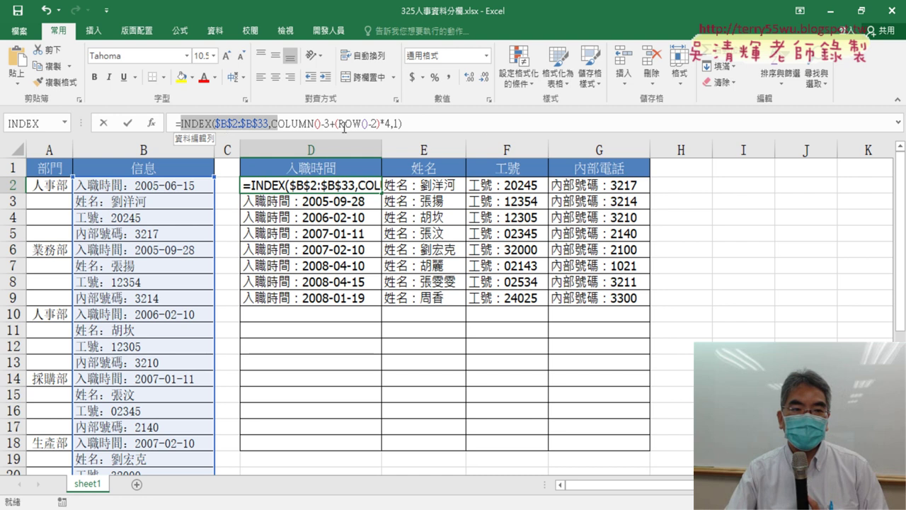
Delete D2's formula back to a bare '=' and bring up Insert Function
{"action": "left_click_drag", "start_coordinate": [180, 123], "coordinate": [402, 123]}
{"action": "right_click", "coordinate": [409, 128]}
{"action": "key", "text": "Escape"}
{"action": "key", "text": "Delete"}
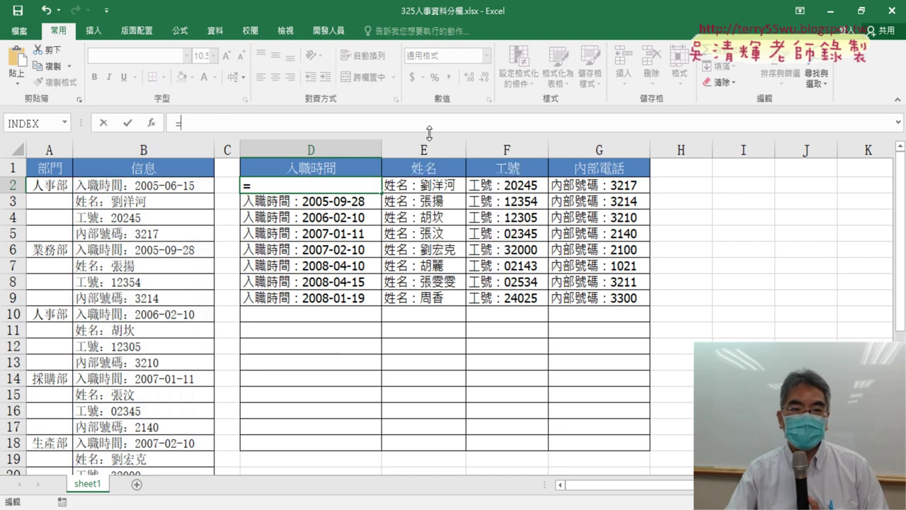
{"action": "left_click", "coordinate": [155, 126]}
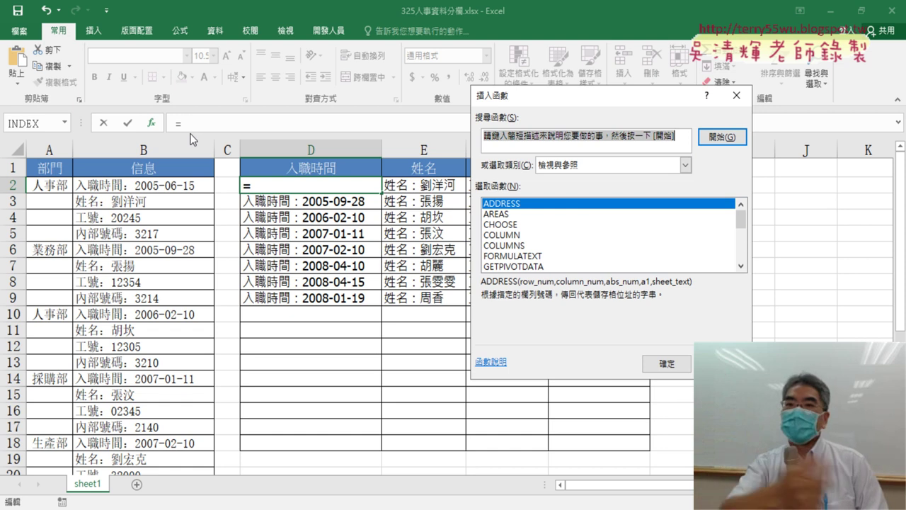
Filter to the Text category and start a MID formula in D2
{"action": "left_click", "coordinate": [742, 266]}
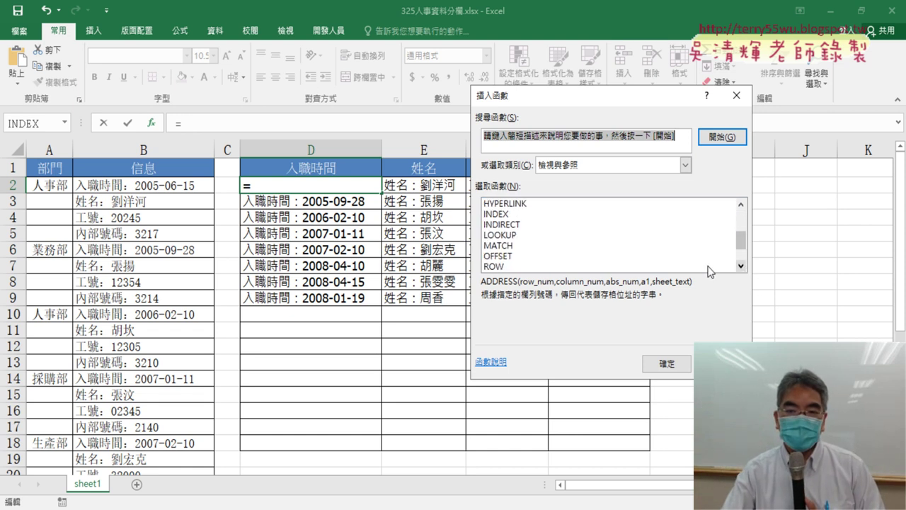
{"action": "left_click", "coordinate": [685, 164]}
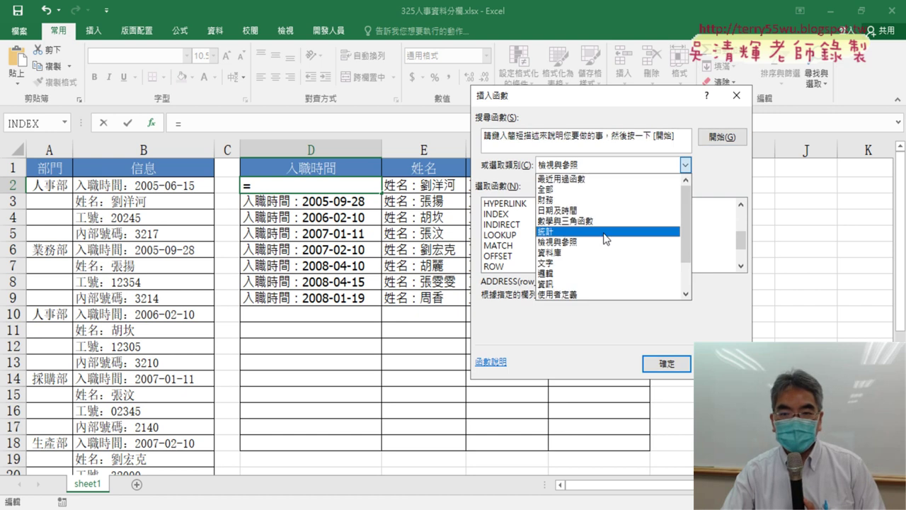
{"action": "left_click", "coordinate": [606, 262]}
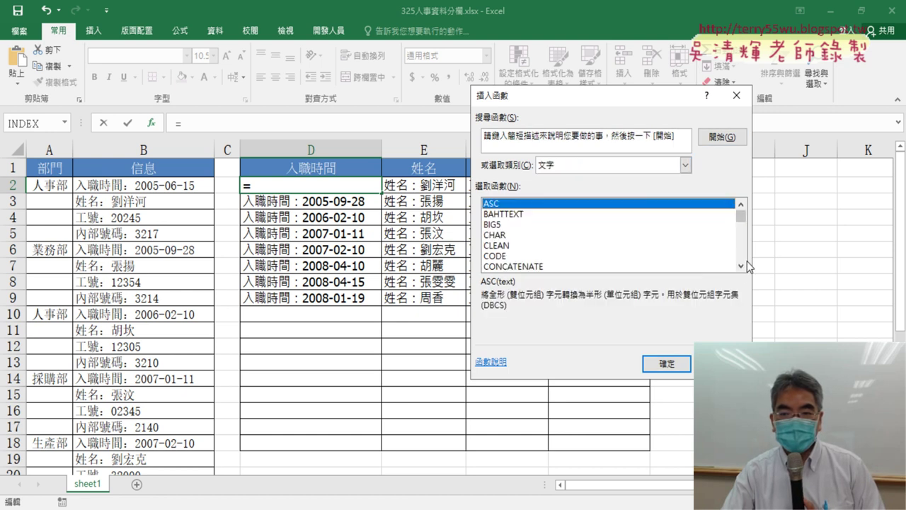
{"action": "left_click", "coordinate": [741, 266]}
{"action": "left_click", "coordinate": [741, 266]}
{"action": "left_click", "coordinate": [741, 266]}
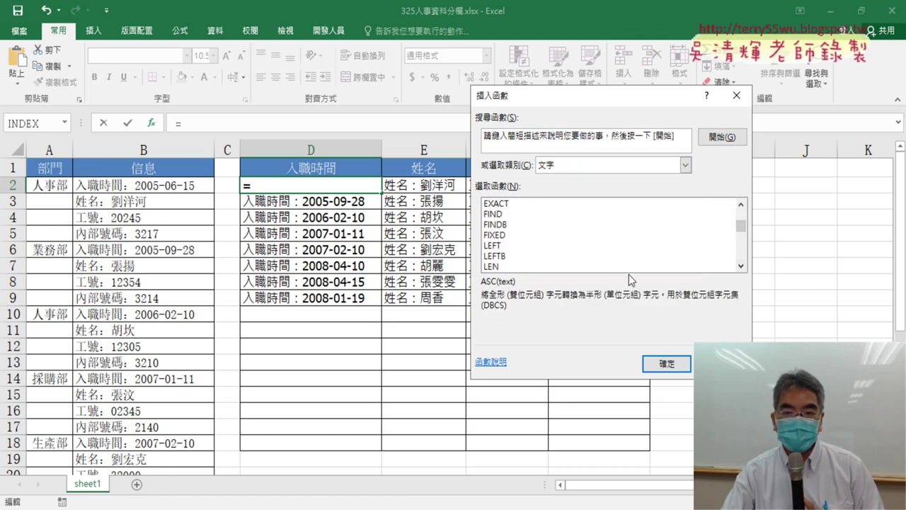
{"action": "left_click", "coordinate": [741, 266]}
{"action": "left_click", "coordinate": [741, 266]}
{"action": "left_click", "coordinate": [742, 266]}
{"action": "left_click", "coordinate": [741, 266]}
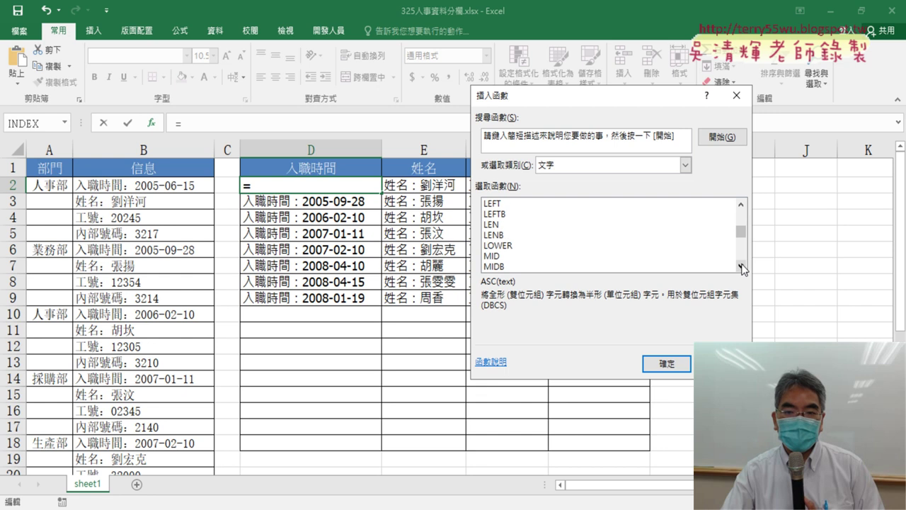
{"action": "left_click", "coordinate": [577, 249]}
{"action": "left_click", "coordinate": [576, 259]}
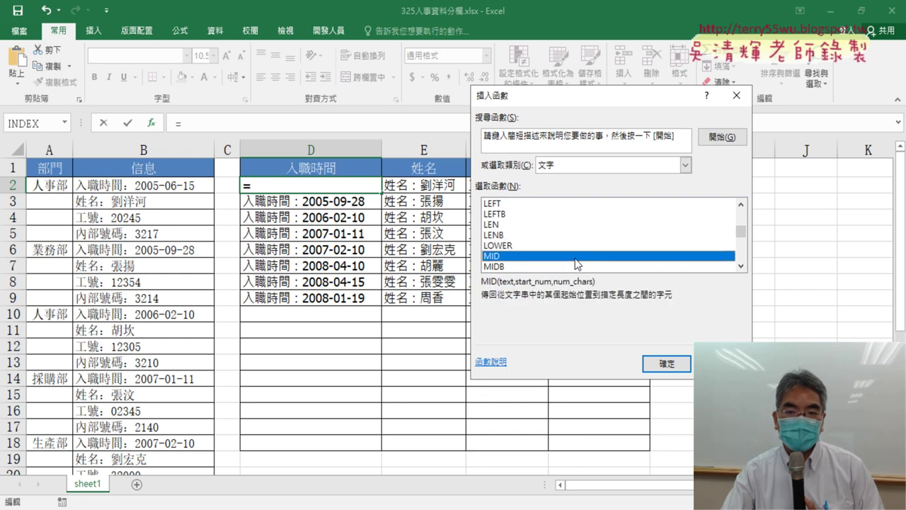
{"action": "double_click", "coordinate": [577, 262]}
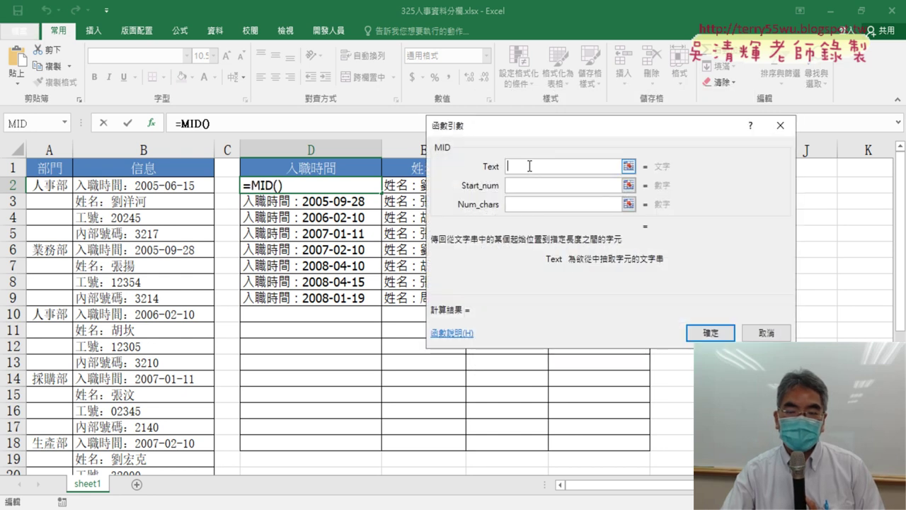
Paste the copied INDEX($B$2:$B$33,…) expression into MID's Text argument
{"action": "right_click", "coordinate": [527, 167]}
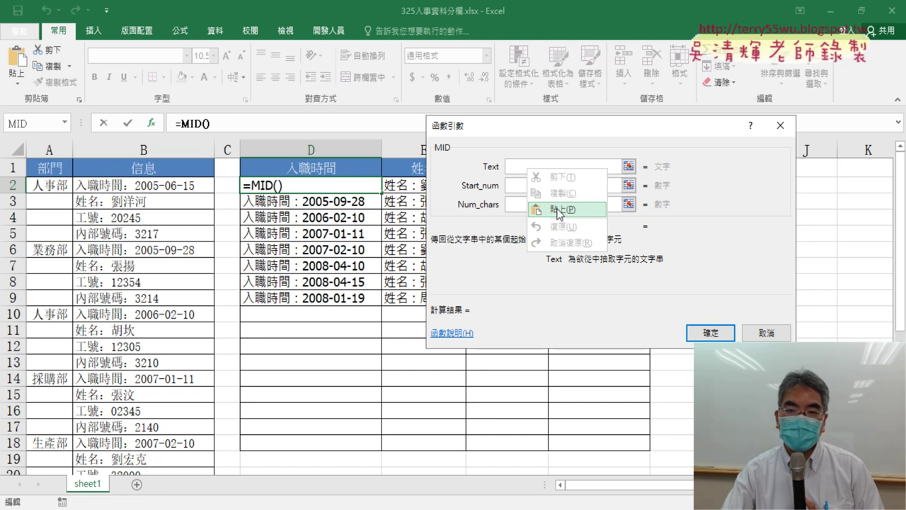
{"action": "left_click", "coordinate": [560, 210]}
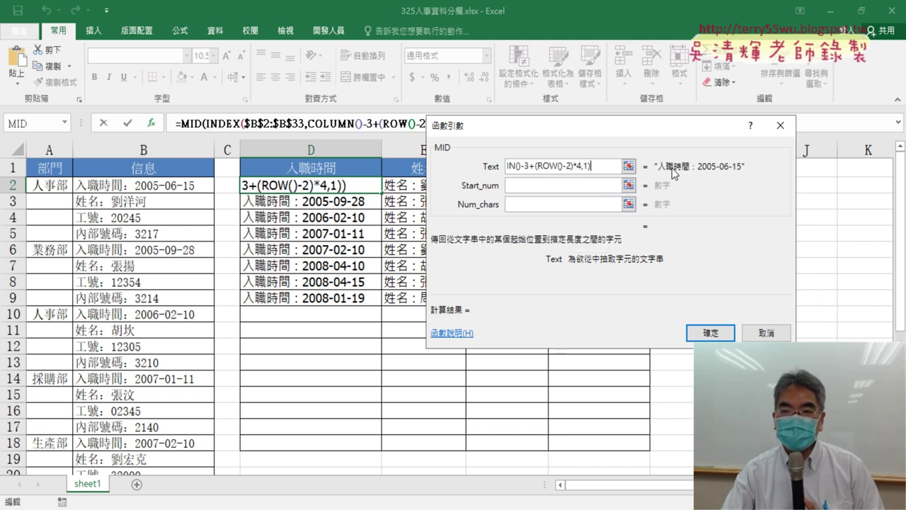
{"action": "left_click", "coordinate": [567, 186]}
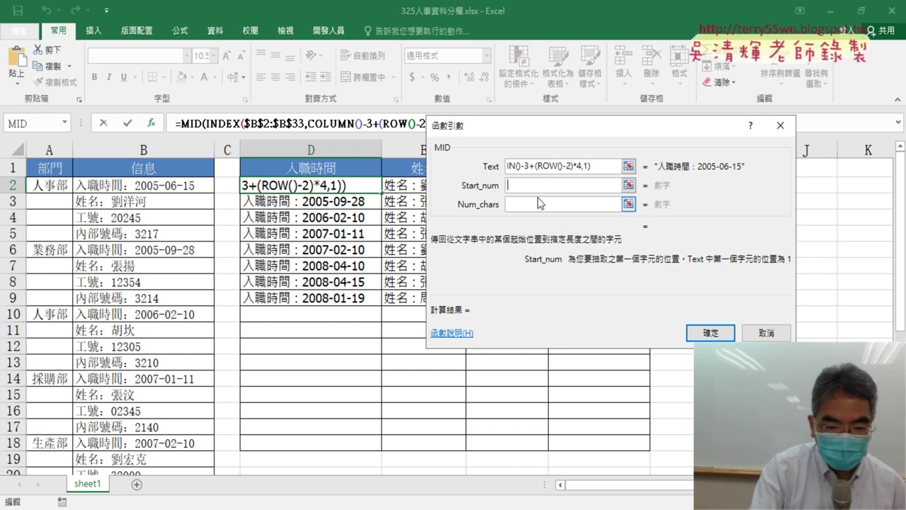
Enter len(D1)+2 as MID's Start_num, evaluating to 6
{"action": "type", "text": "ㄌ"}
{"action": "key", "text": "BackSpace"}
{"action": "type", "text": "le"}
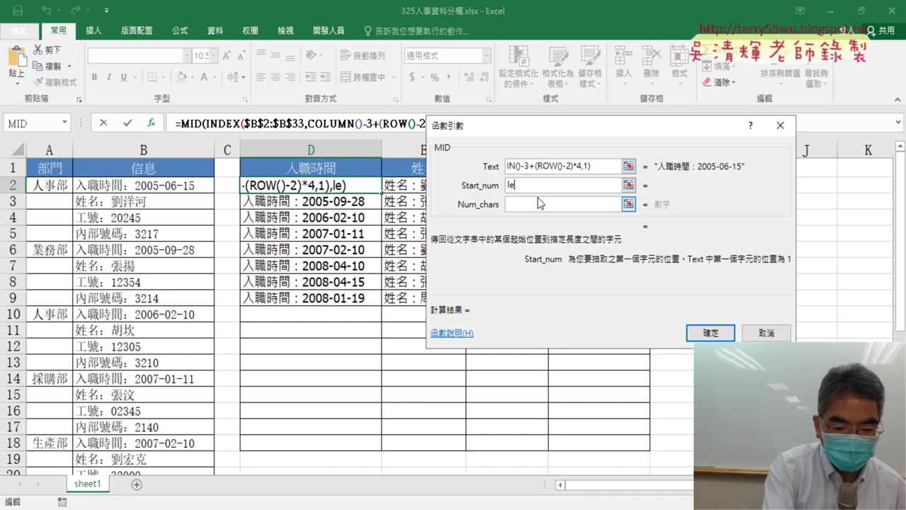
{"action": "type", "text": "n("}
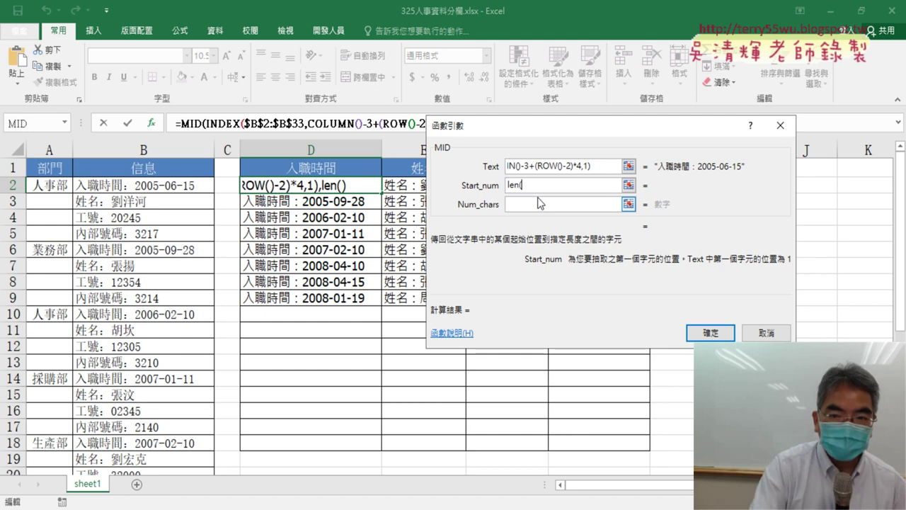
{"action": "left_click", "coordinate": [321, 167]}
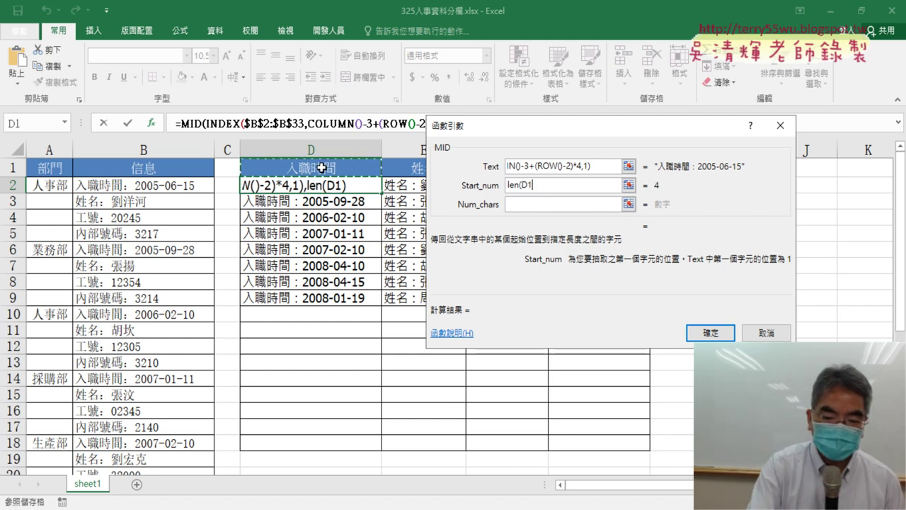
{"action": "type", "text": ")"}
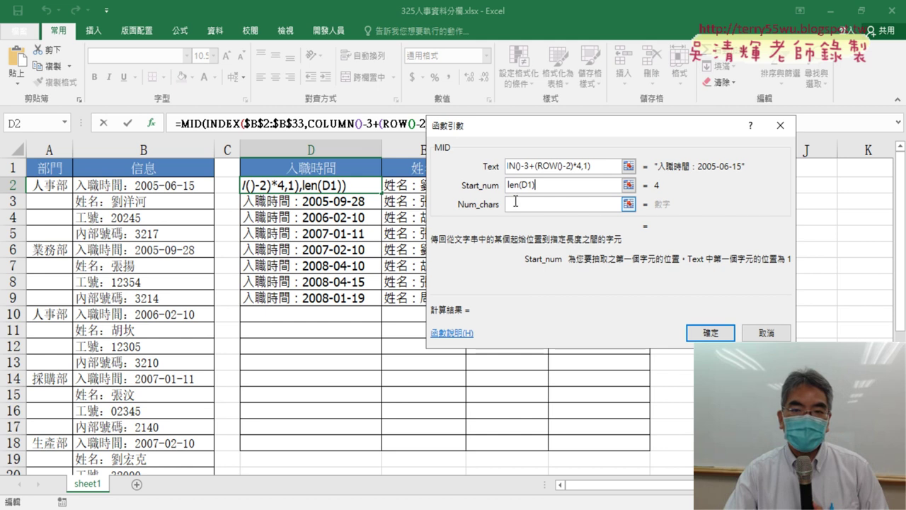
{"action": "type", "text": "+2"}
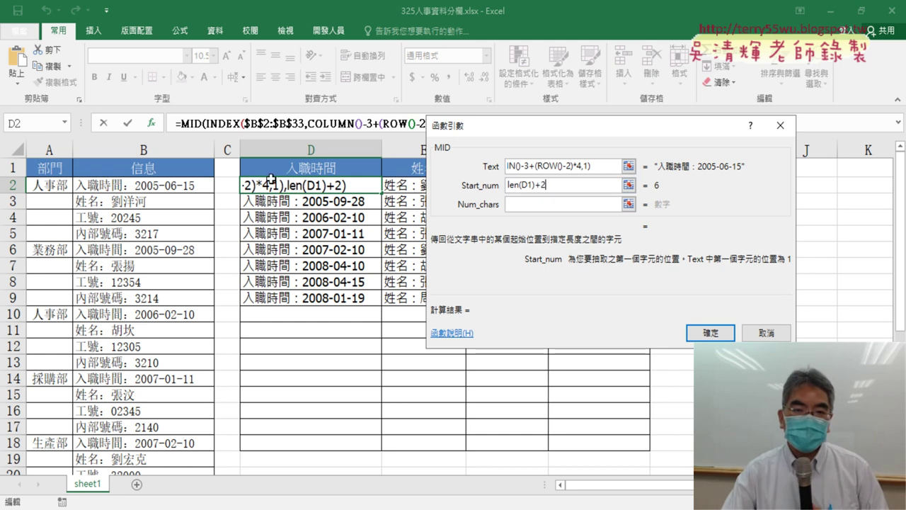
{"action": "left_click", "coordinate": [538, 209]}
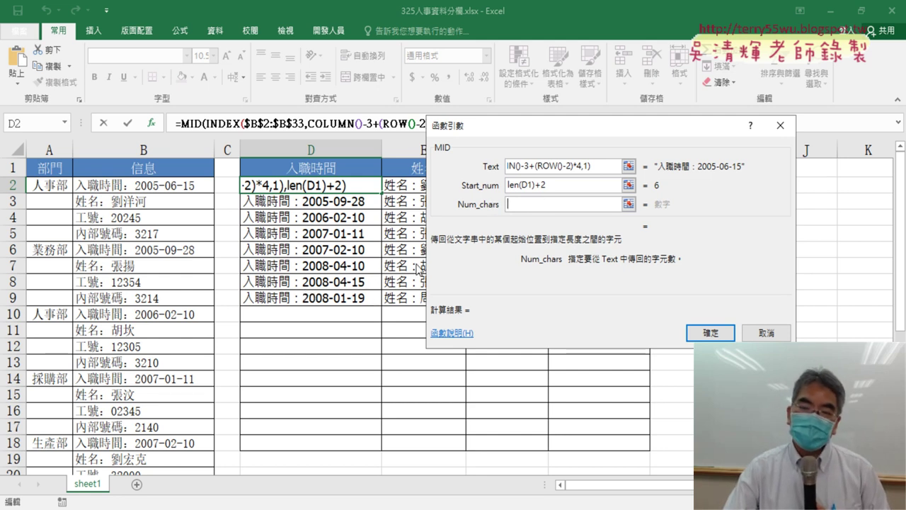
{"action": "mouse_move", "coordinate": [544, 127]}
{"action": "left_mouse_down"}
{"action": "mouse_move", "coordinate": [744, 152]}
{"action": "mouse_move", "coordinate": [385, 240]}
{"action": "left_mouse_up"}
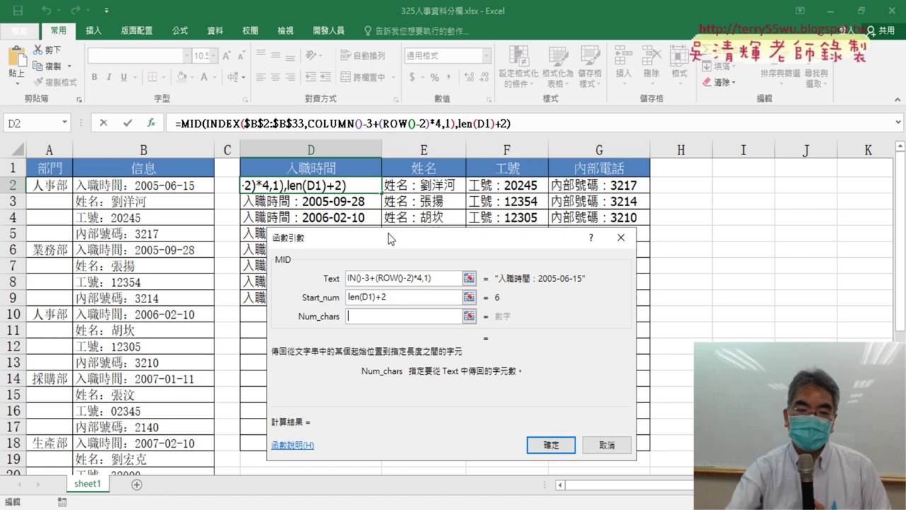
Enter 99 in Num_chars so the preview shows the bare date 2005-06-15
{"action": "type", "text": "99"}
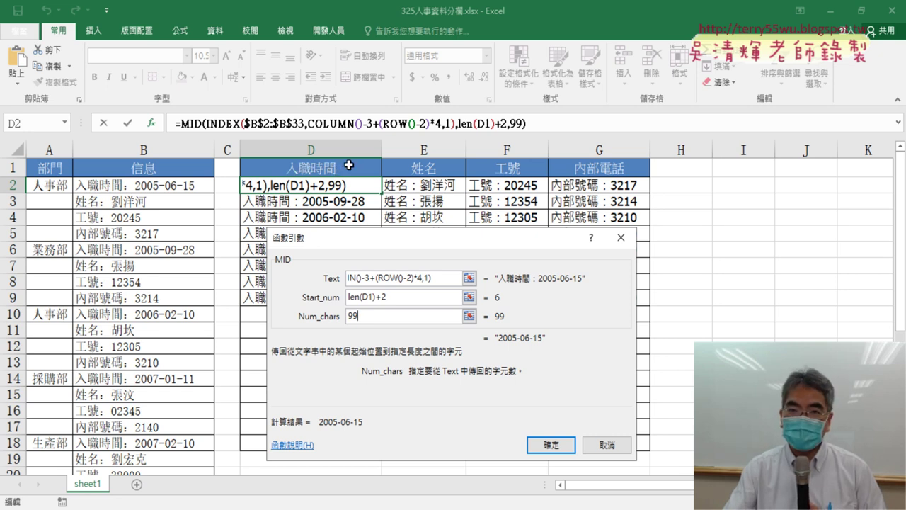
Change the start reference to LEN(D$1)+2 and commit the MID formula in D2
{"action": "left_click", "coordinate": [369, 296]}
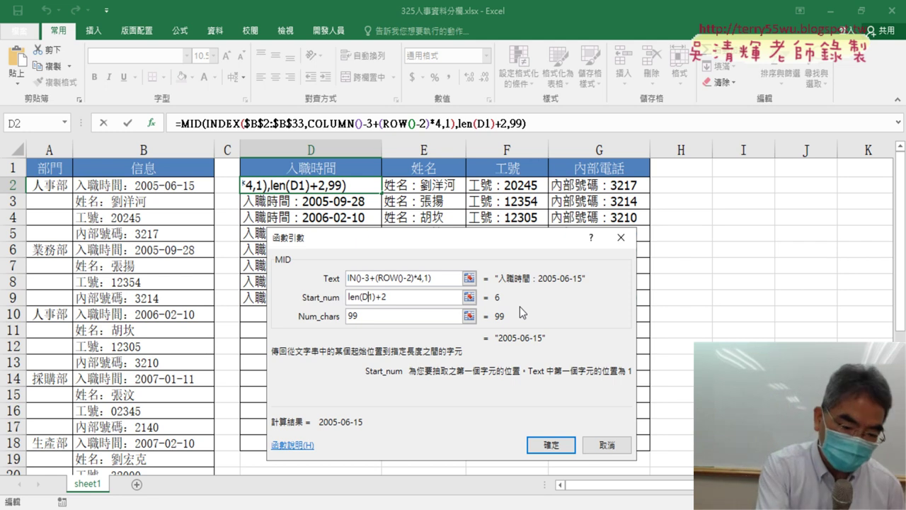
{"action": "type", "text": "$"}
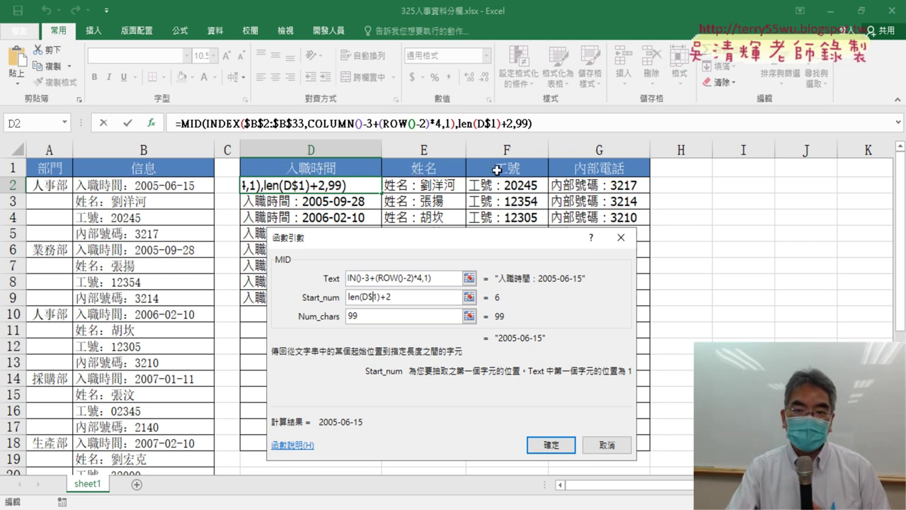
{"action": "left_click", "coordinate": [553, 448]}
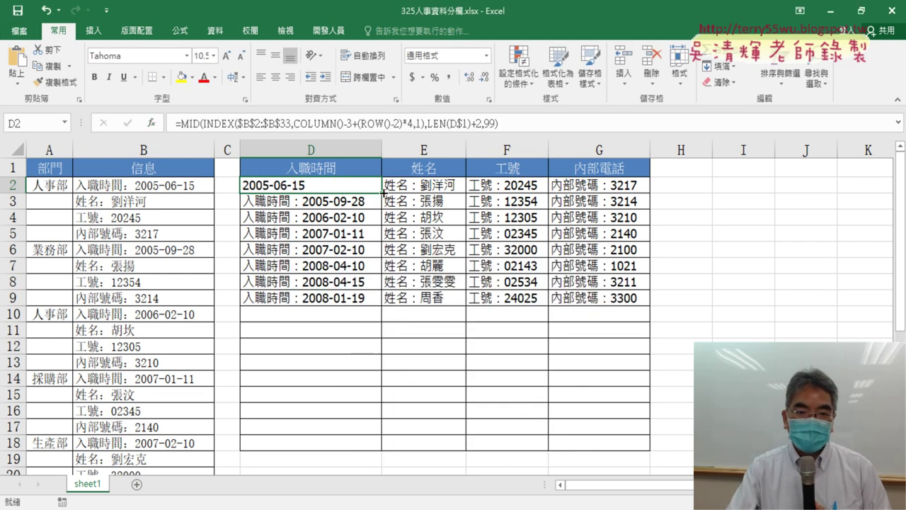
Copy D2's MID formula through G9 and autofit columns D–G to the extracted values
{"action": "mouse_move", "coordinate": [383, 192]}
{"action": "left_mouse_down"}
{"action": "mouse_move", "coordinate": [641, 190]}
{"action": "mouse_move", "coordinate": [634, 306]}
{"action": "left_mouse_up"}
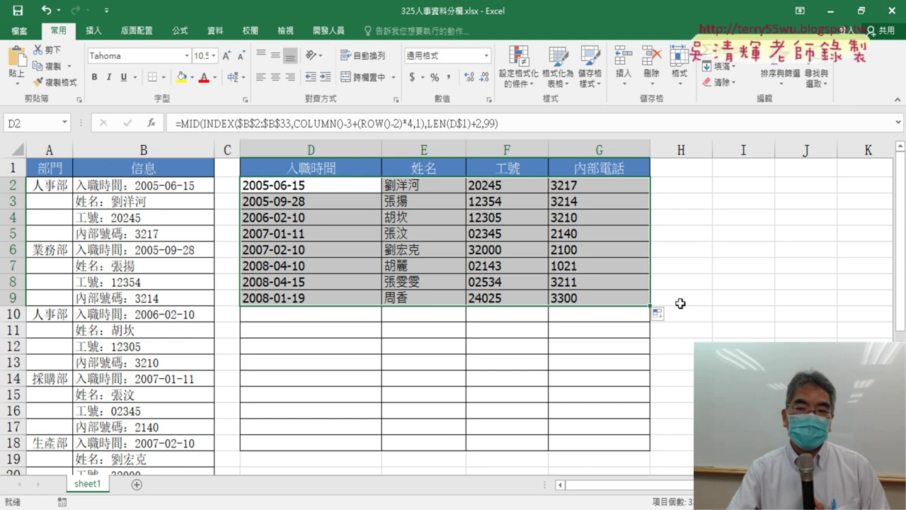
{"action": "left_click_drag", "start_coordinate": [340, 147], "coordinate": [605, 139]}
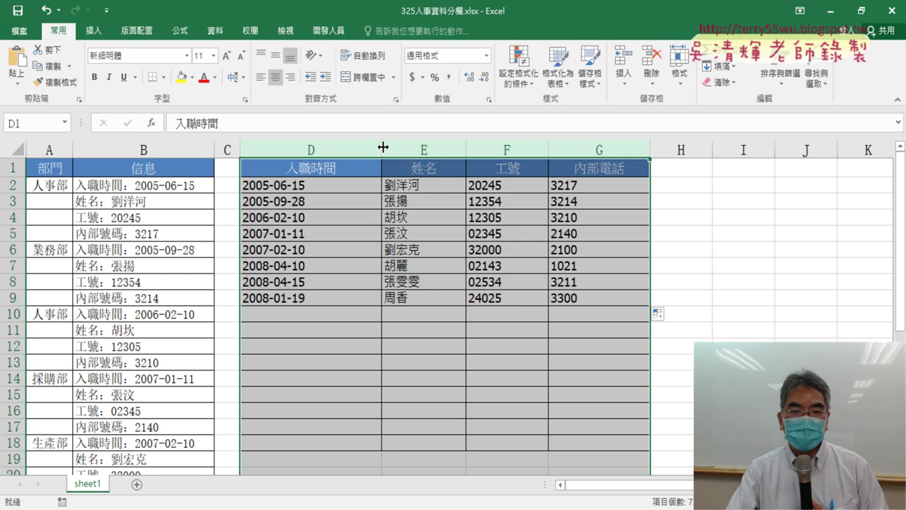
{"action": "double_click", "coordinate": [381, 146]}
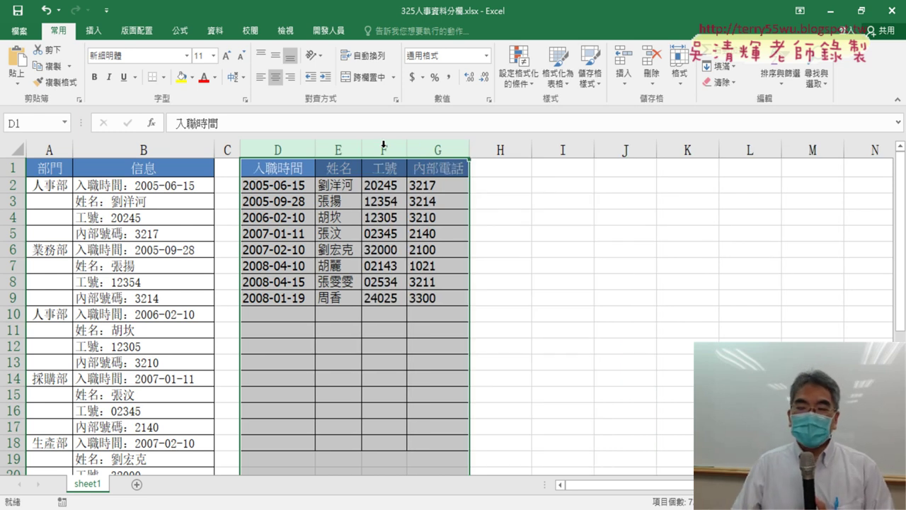
Reopen D2's MID arguments and highlight the +2 in Start_num LEN(D$1)+2
{"action": "left_click", "coordinate": [285, 184]}
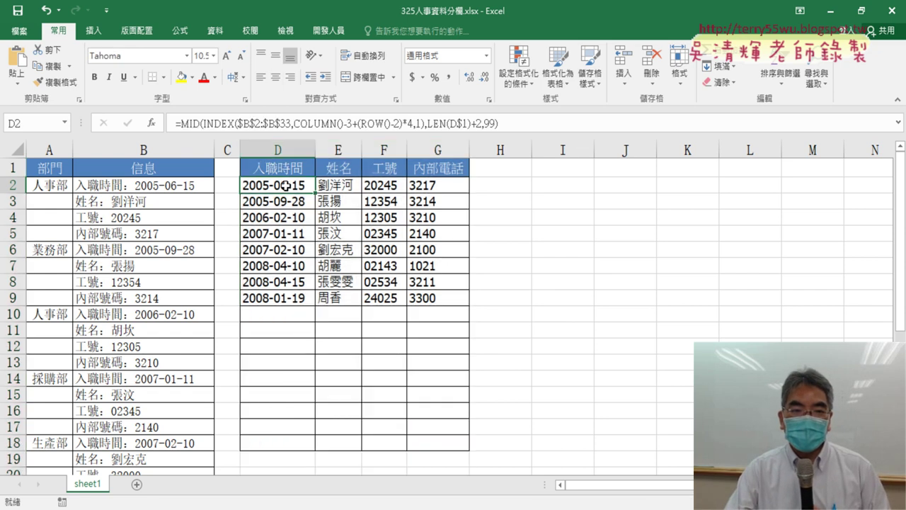
{"action": "left_click", "coordinate": [193, 123]}
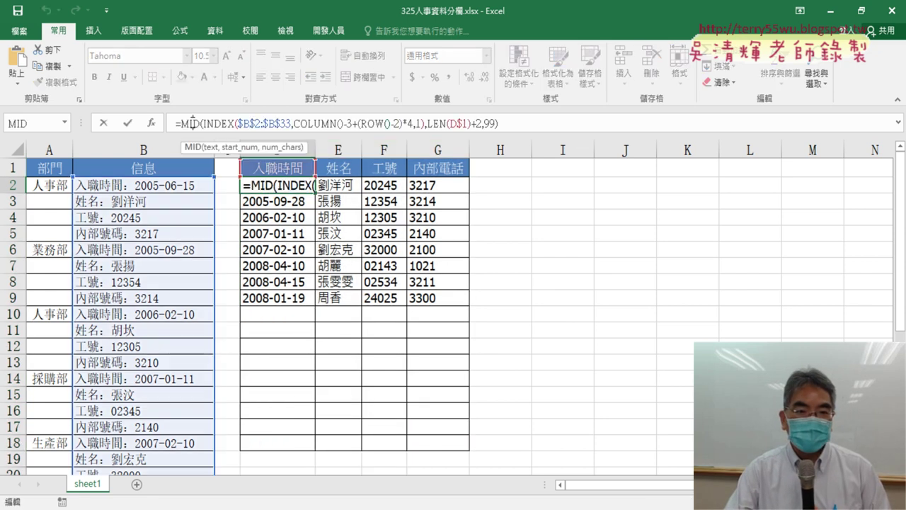
{"action": "left_click", "coordinate": [153, 123]}
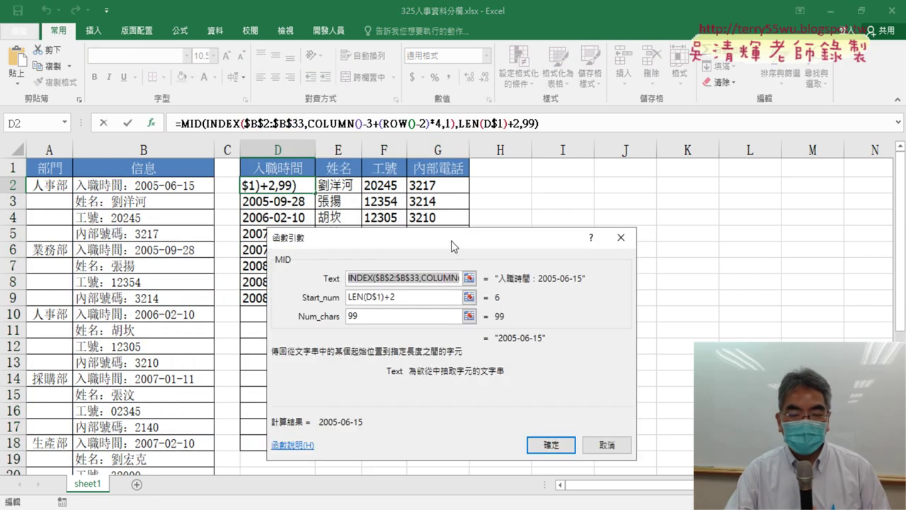
{"action": "left_click_drag", "start_coordinate": [452, 246], "coordinate": [649, 114]}
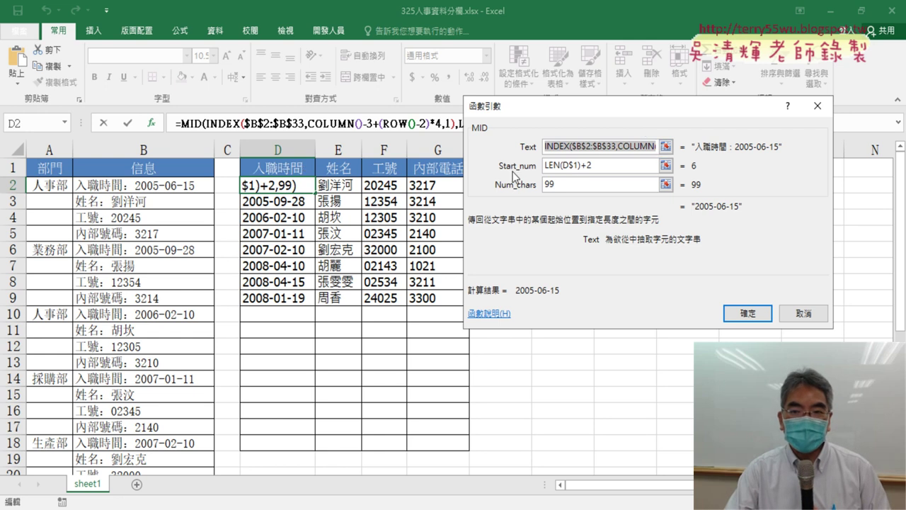
{"action": "left_click_drag", "start_coordinate": [580, 165], "coordinate": [599, 167]}
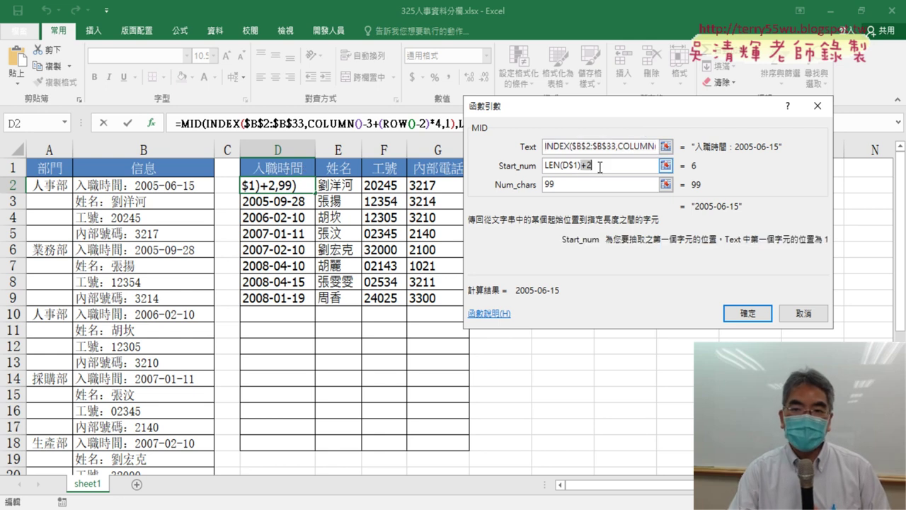